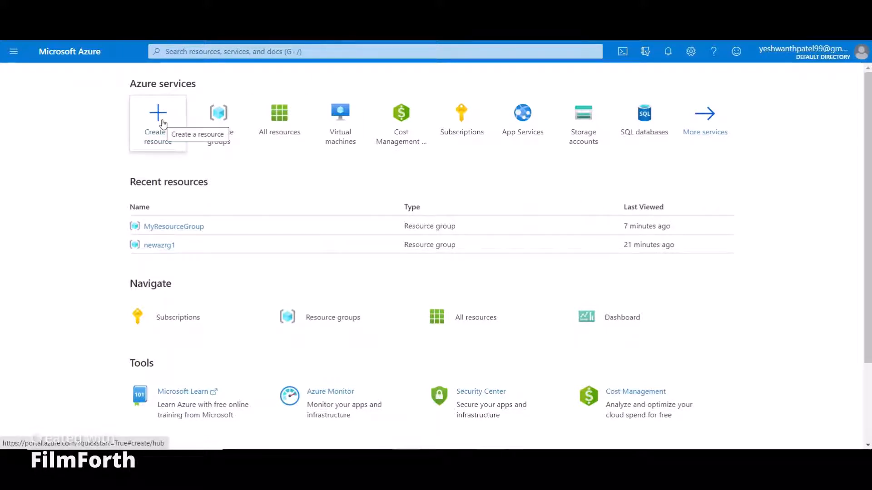
# Step: Start creating a new virtual machine from the Compute category of the resource catalogue
pyautogui.click(163, 123)
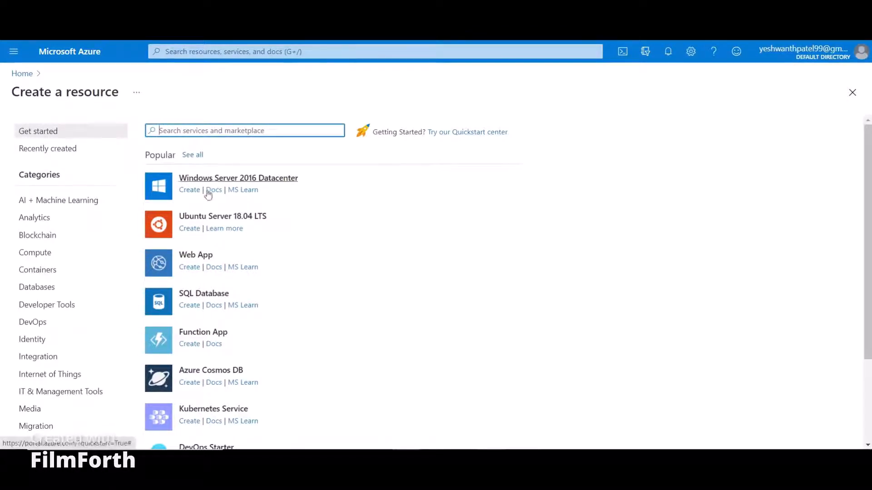
pyautogui.click(39, 255)
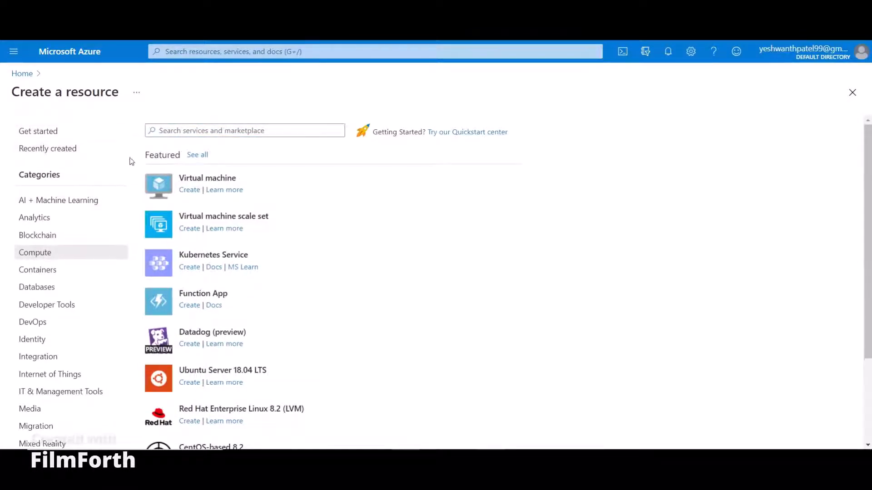
pyautogui.click(163, 132)
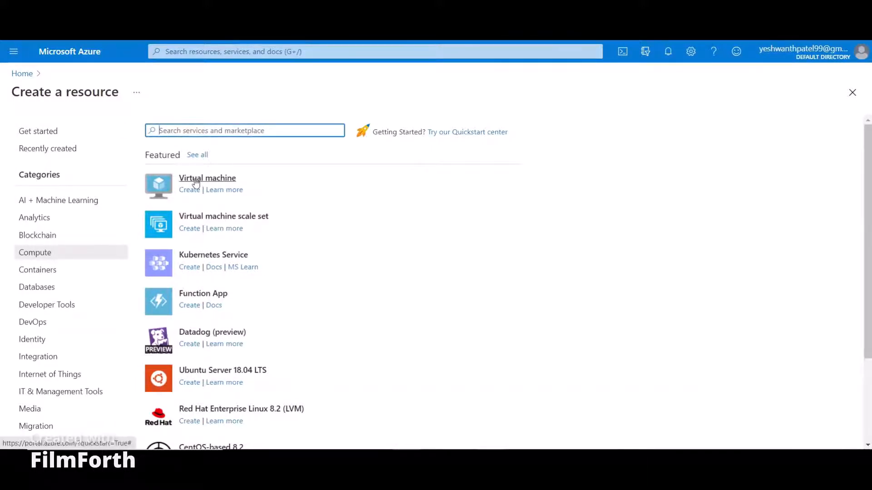
pyautogui.click(194, 191)
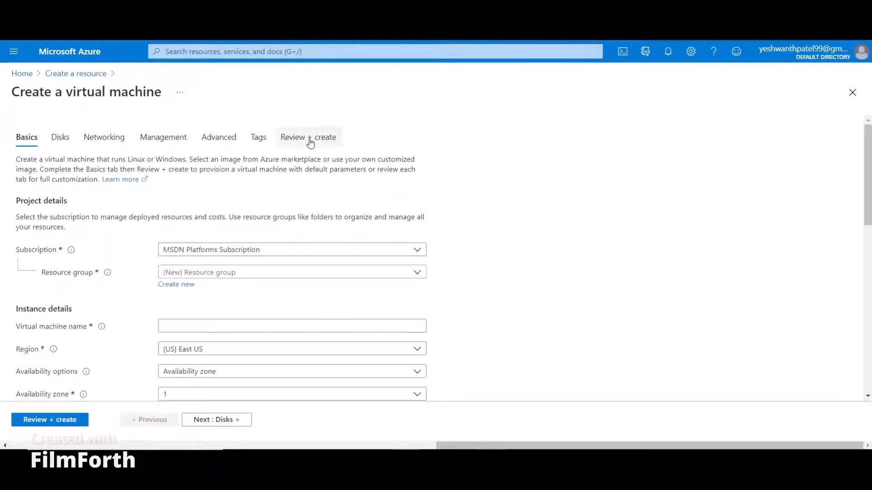
pyautogui.scroll(-1, 101, 360)
pyautogui.scroll(1, 101, 360)
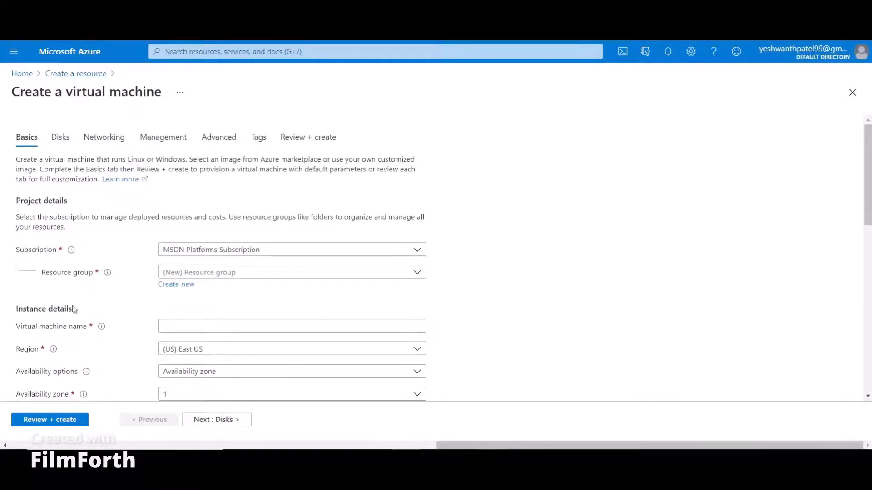
pyautogui.moveTo(72, 256)
pyautogui.moveTo(100, 331)
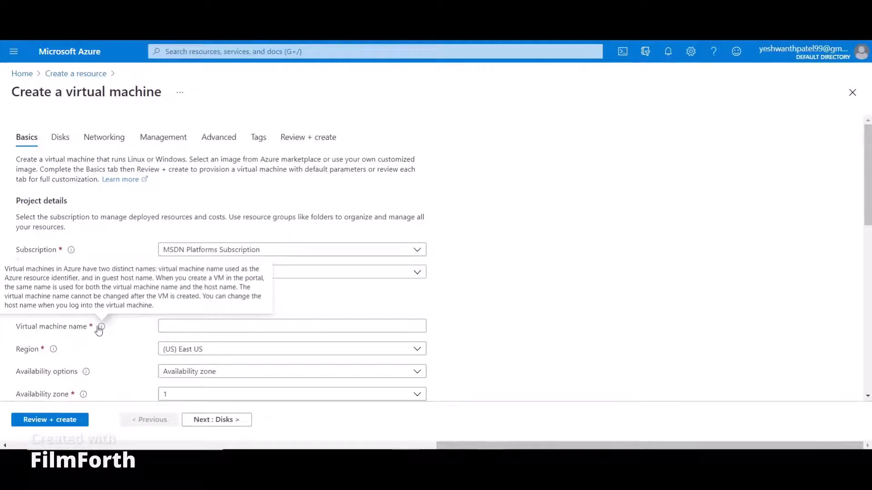
pyautogui.moveTo(57, 351)
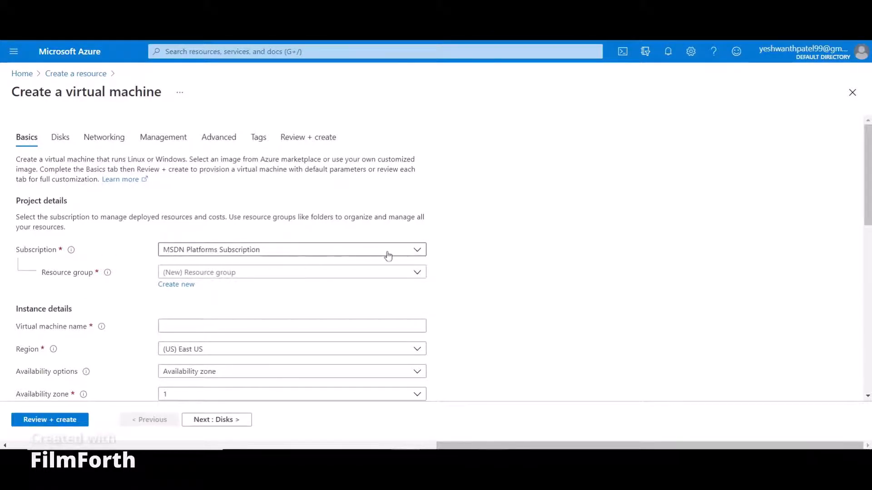
pyautogui.click(417, 251)
pyautogui.click(417, 251)
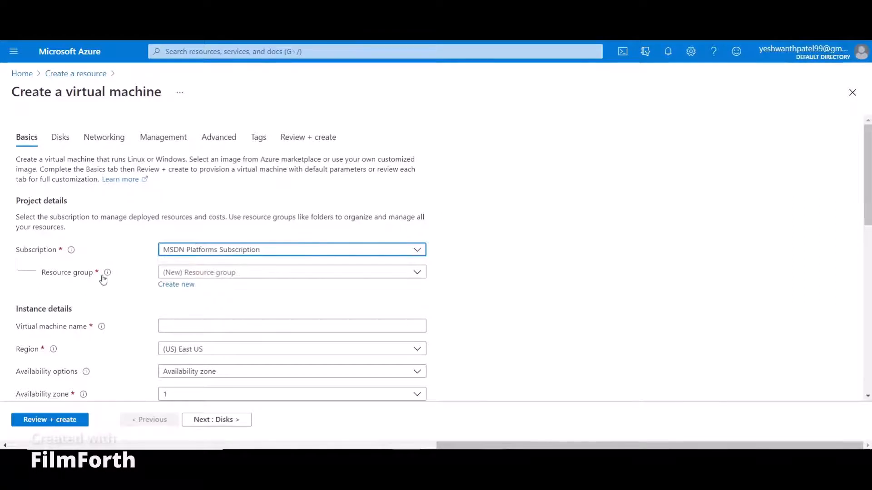
# Step: Assign the virtual machine to the existing resource group MyResourceGroup
pyautogui.moveTo(108, 277)
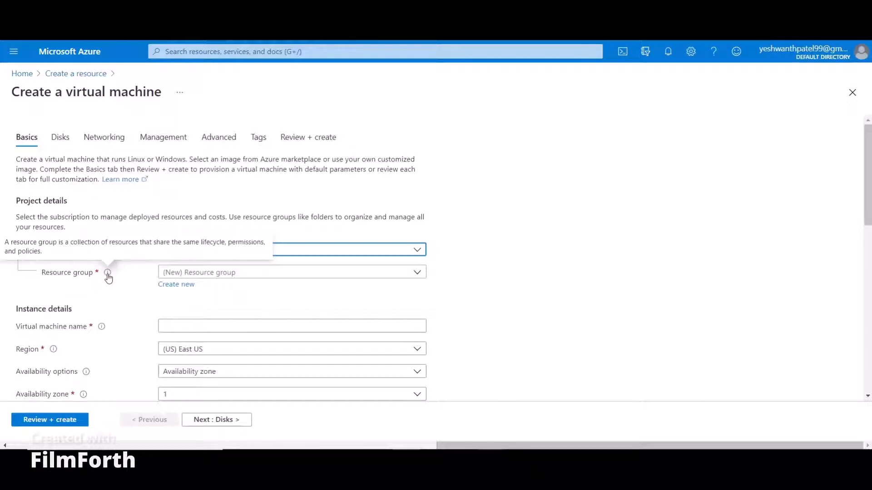
pyautogui.click(179, 285)
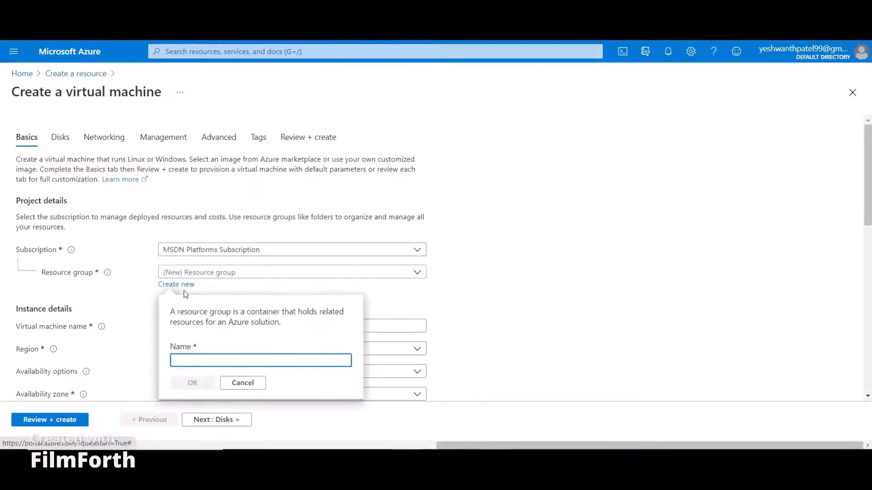
pyautogui.click(243, 384)
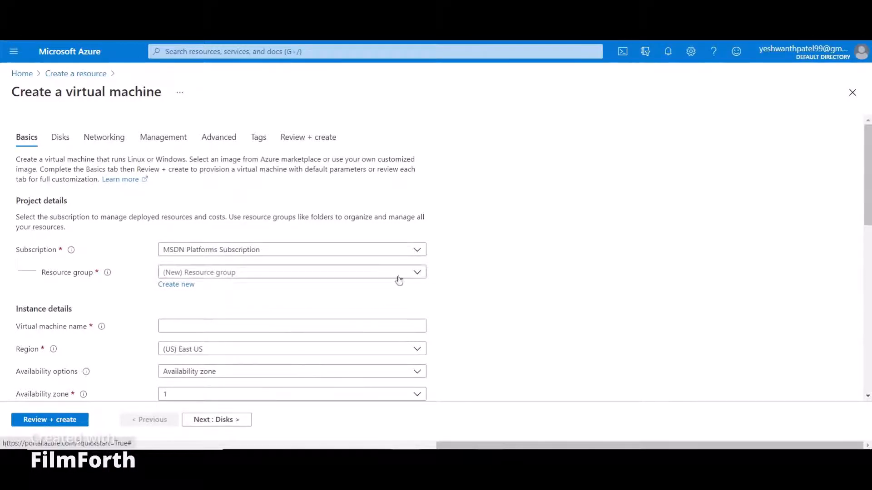
pyautogui.click(416, 272)
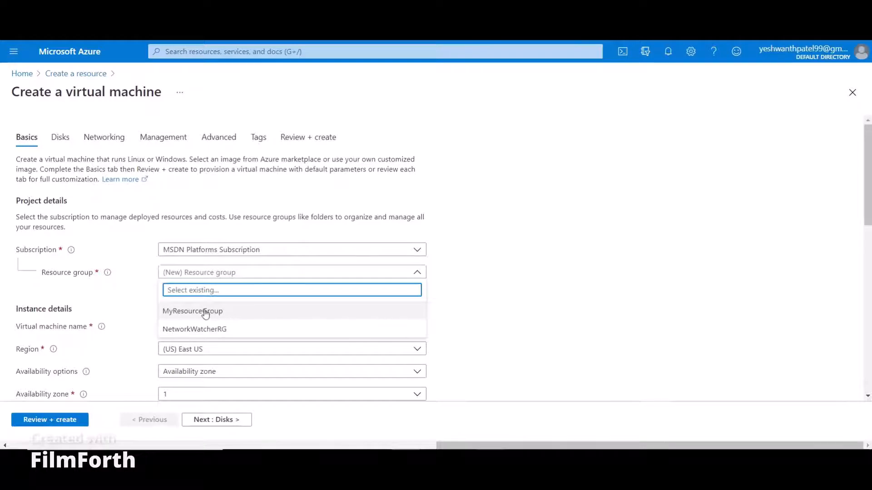
pyautogui.click(204, 313)
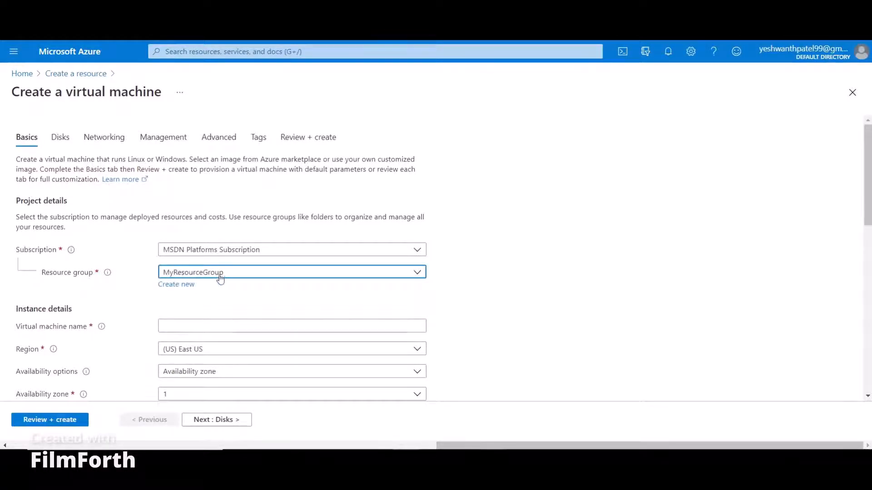
# Step: Name the virtual machine newvm1 and set its availability options to No infrastructure redundancy required
pyautogui.scroll(-4, 265, 271)
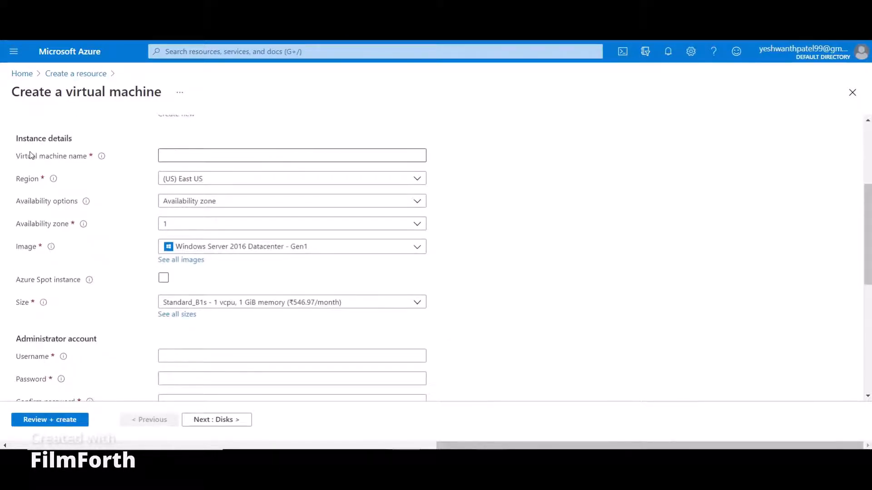
pyautogui.click(166, 155)
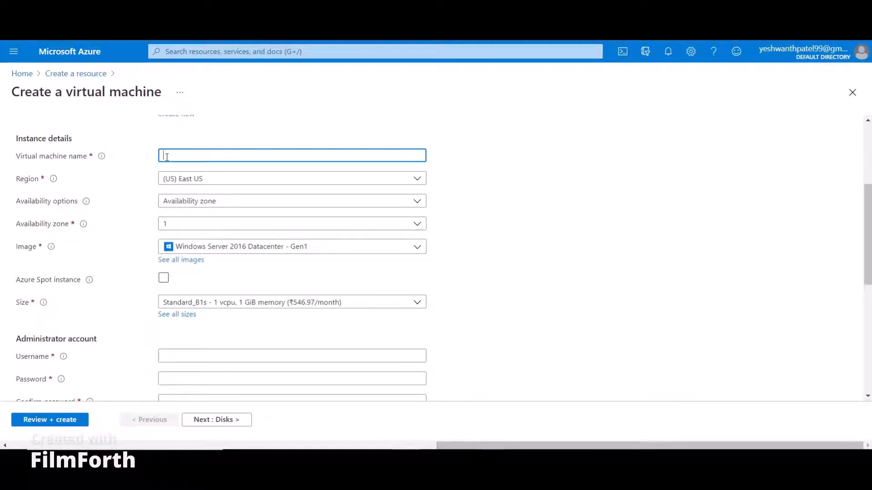
pyautogui.write('newvm1')
pyautogui.click(416, 201)
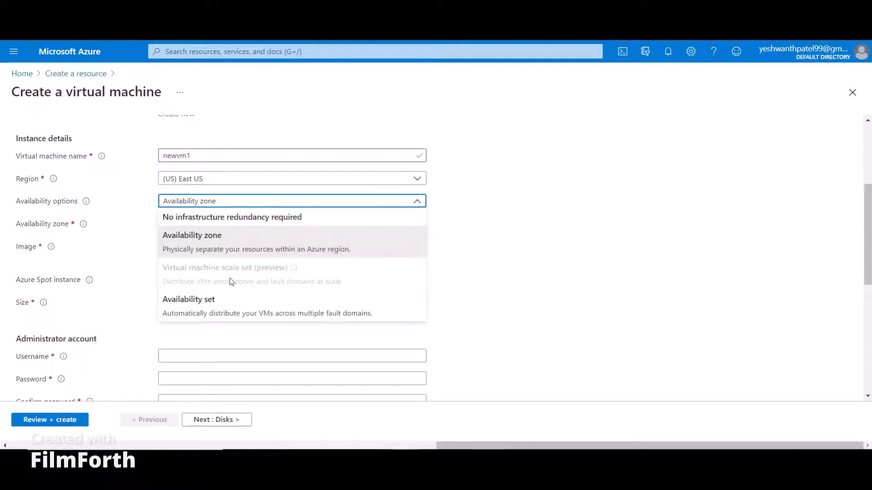
pyautogui.click(217, 231)
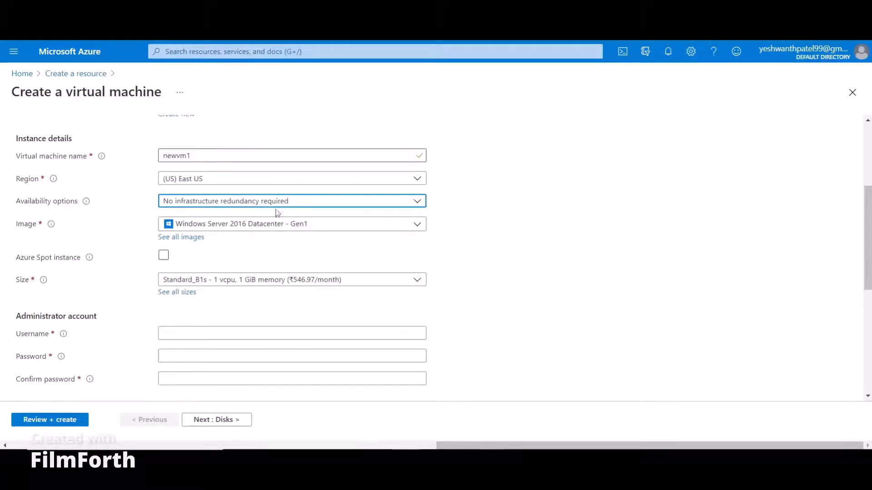
# Step: Look through the operating system images offered for the virtual machine without changing the selected image
pyautogui.moveTo(53, 228)
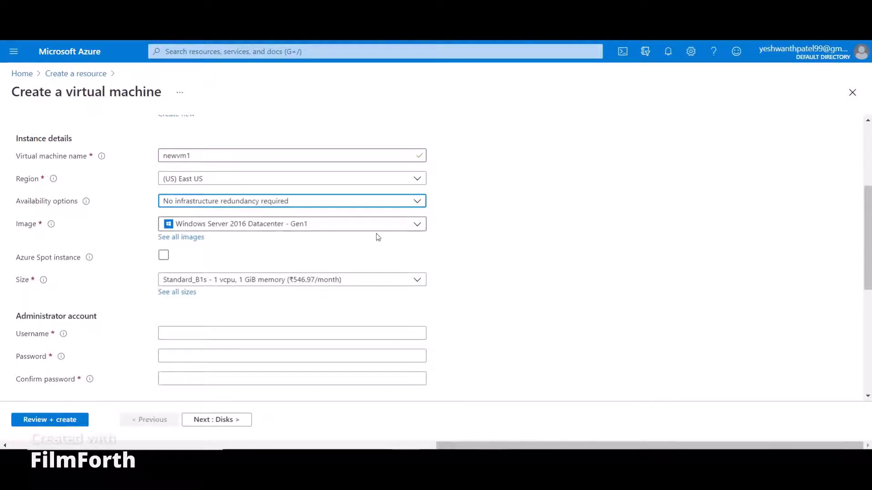
pyautogui.click(418, 225)
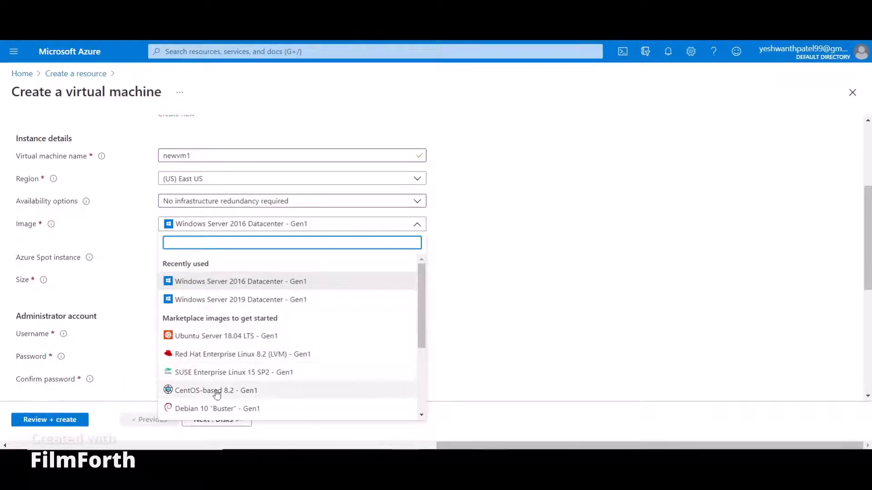
pyautogui.click(472, 291)
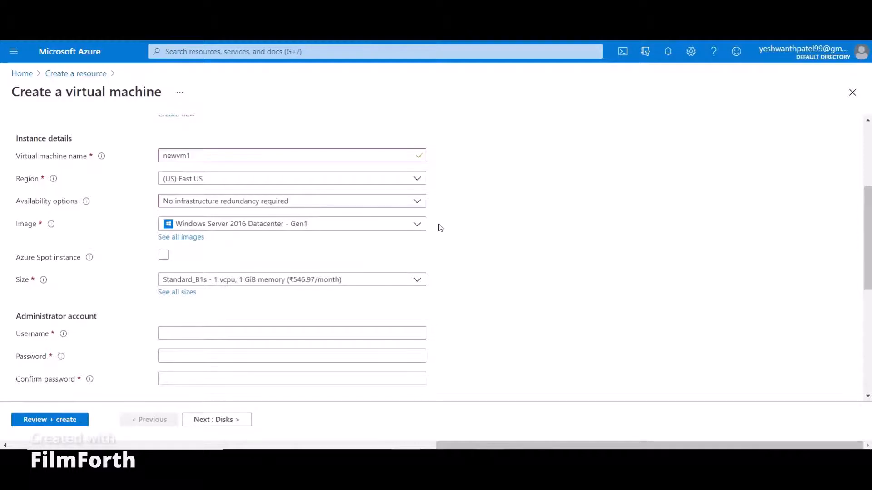
# Step: Compare the monthly costs in the full VM size list, expand the B-Series, and confirm B1s as the size
pyautogui.scroll(-3, 461, 230)
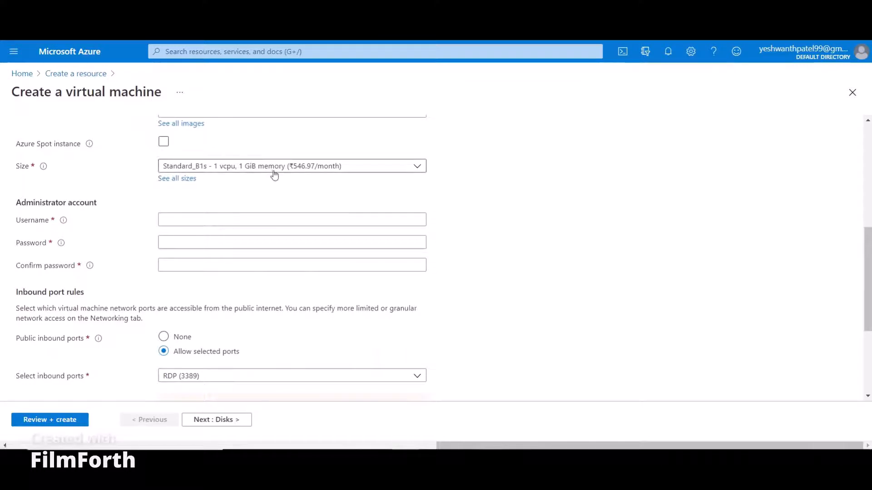
pyautogui.click(417, 167)
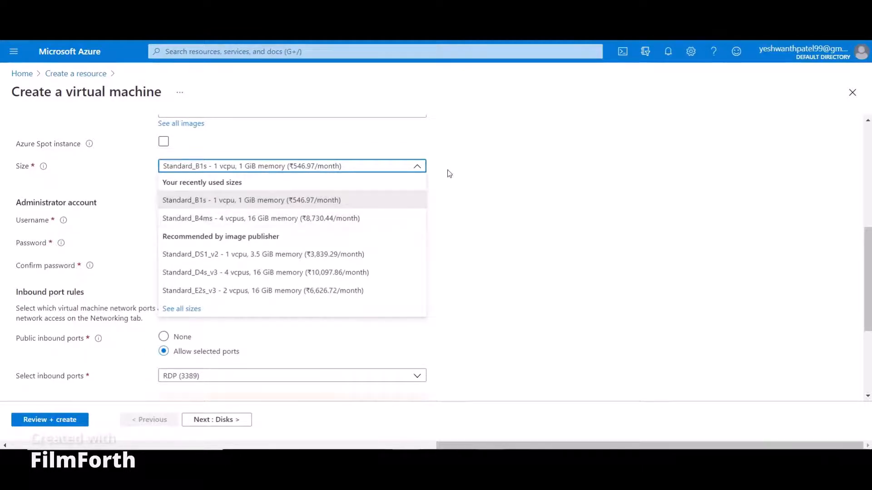
pyautogui.click(418, 167)
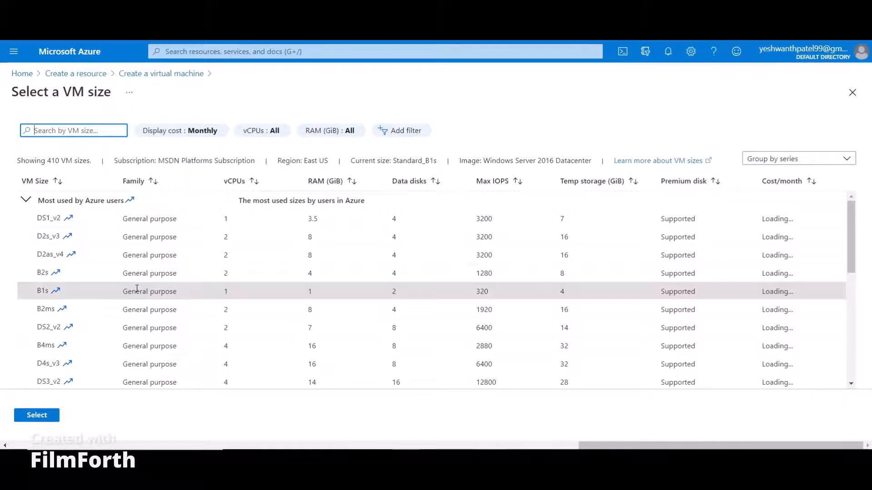
pyautogui.scroll(-3, 137, 288)
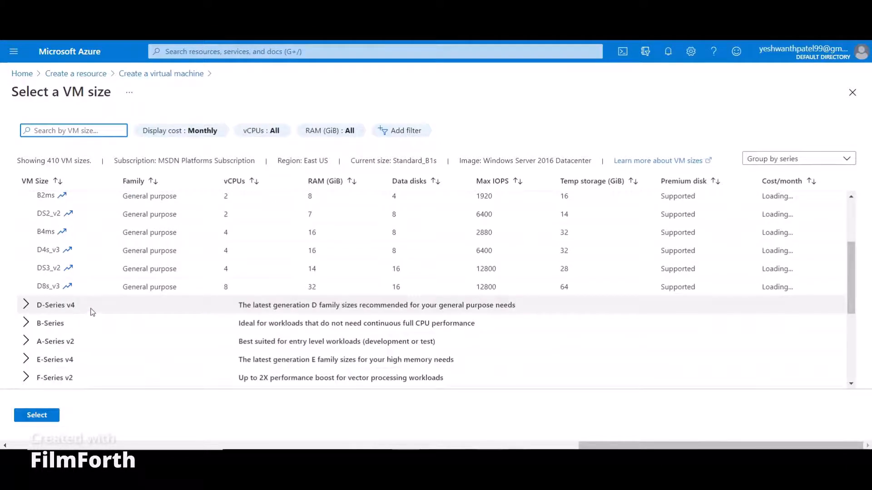
pyautogui.click(63, 325)
pyautogui.scroll(1, 92, 307)
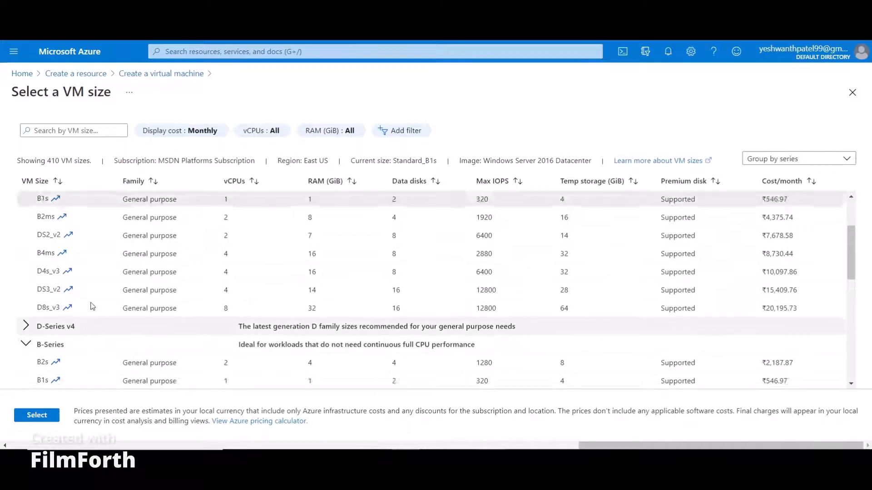
pyautogui.scroll(2, 93, 307)
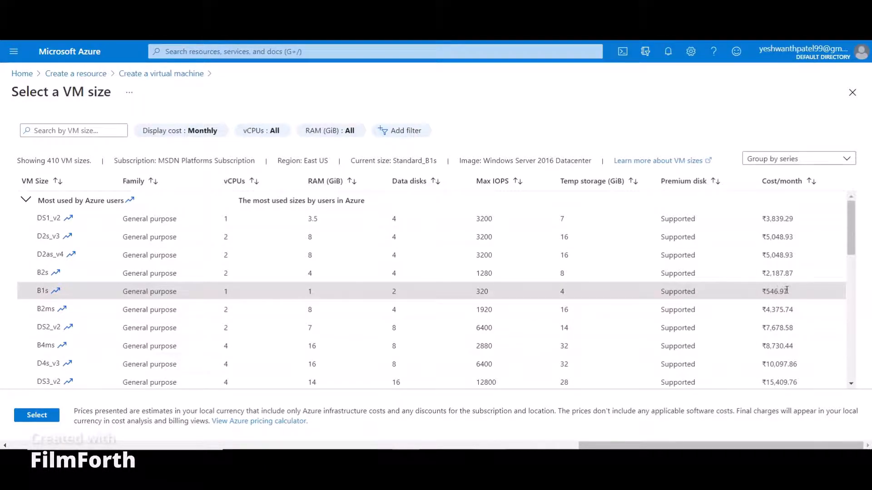
pyautogui.click(30, 415)
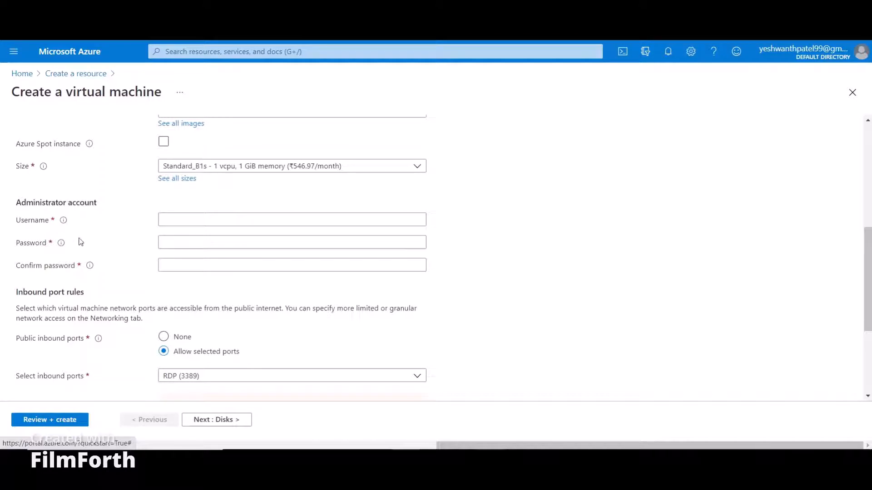
# Step: Fill in the administrator account's username, then enter and confirm the account password
pyautogui.click(186, 220)
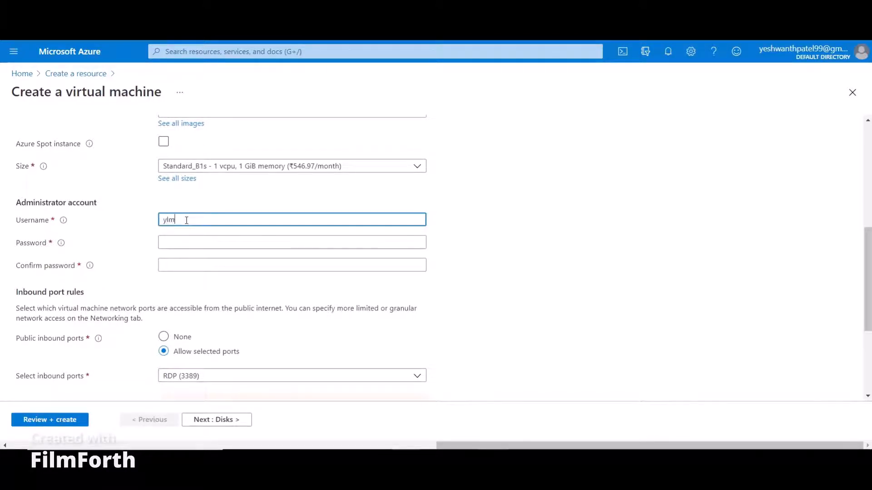
pyautogui.click(184, 244)
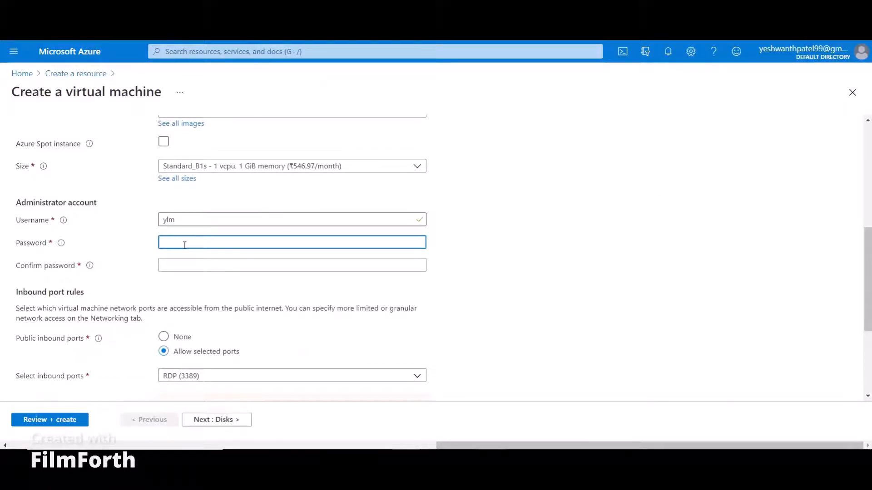
pyautogui.write('••••••')
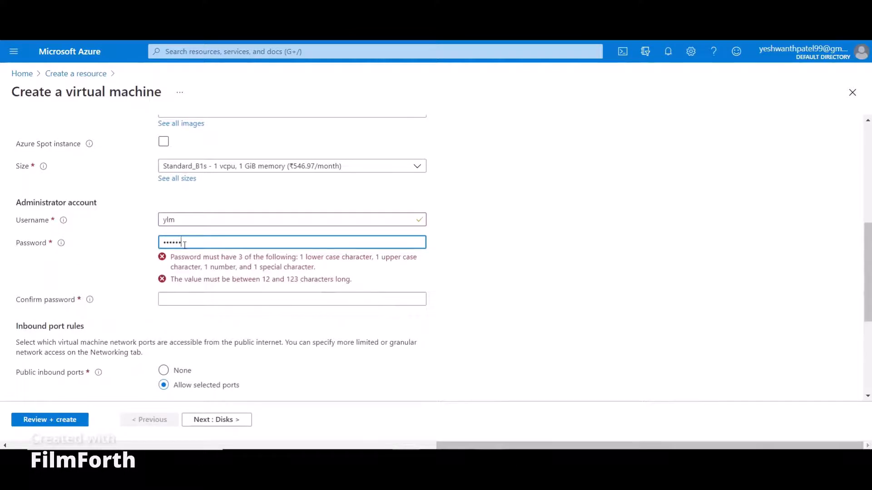
pyautogui.write('•')
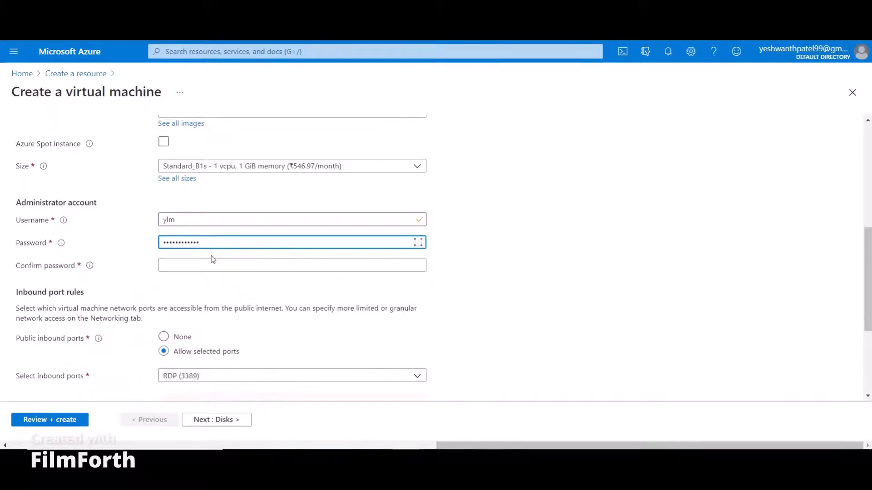
pyautogui.click(208, 271)
pyautogui.write('••')
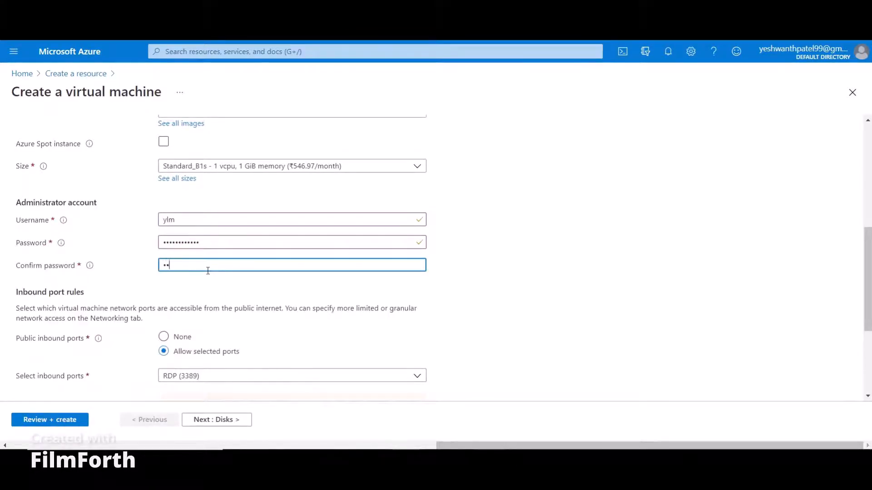
pyautogui.write('•••••')
# Step: Add HTTP (80) to the allowed public inbound ports alongside RDP (3389)
pyautogui.scroll(-2, 240, 263)
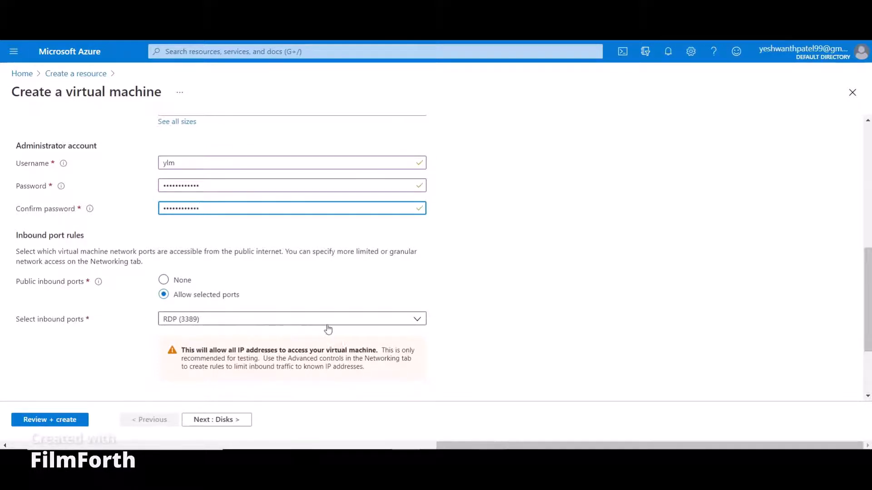
pyautogui.click(419, 319)
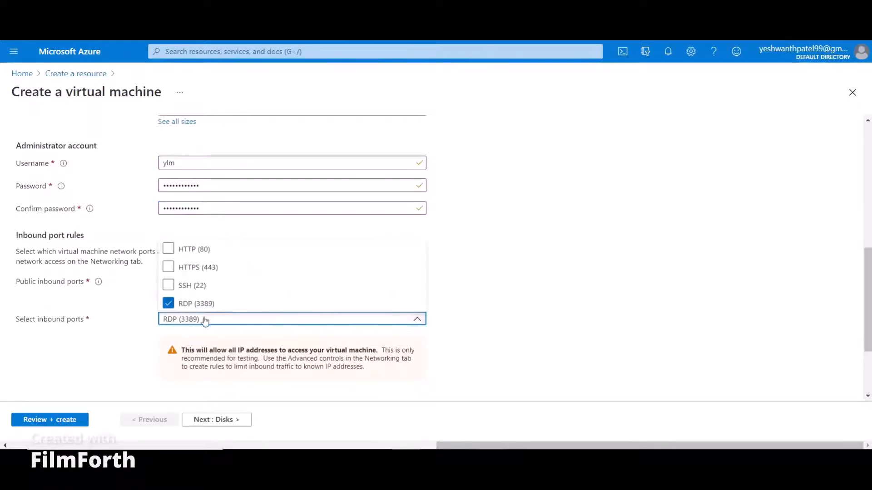
pyautogui.click(168, 250)
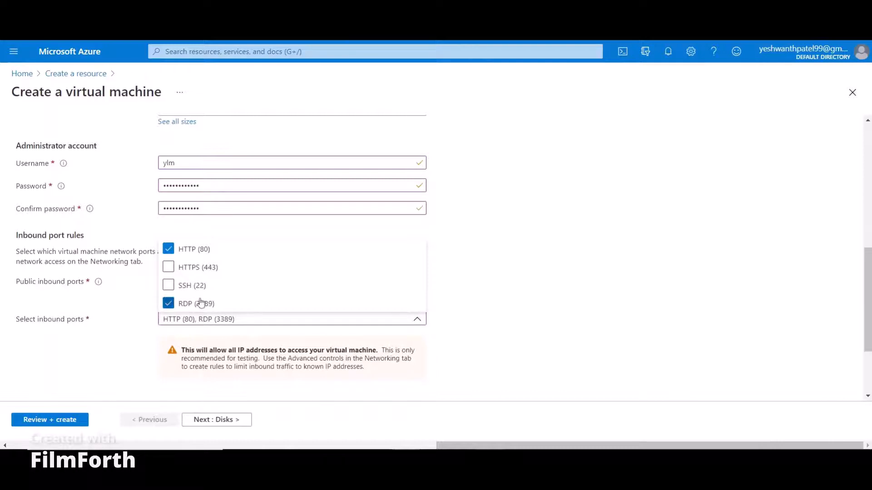
# Step: Close the inbound port list and look over the size, administrator account, inbound port and licensing settings
pyautogui.click(415, 319)
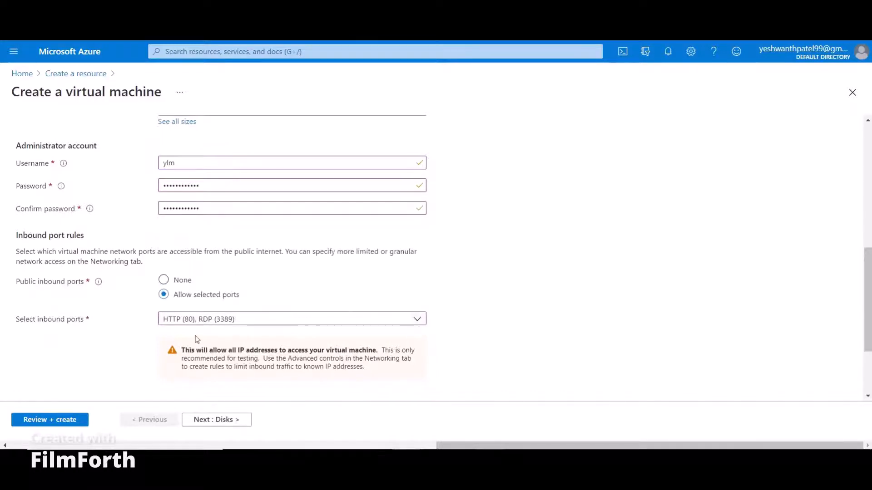
pyautogui.scroll(-3, 195, 313)
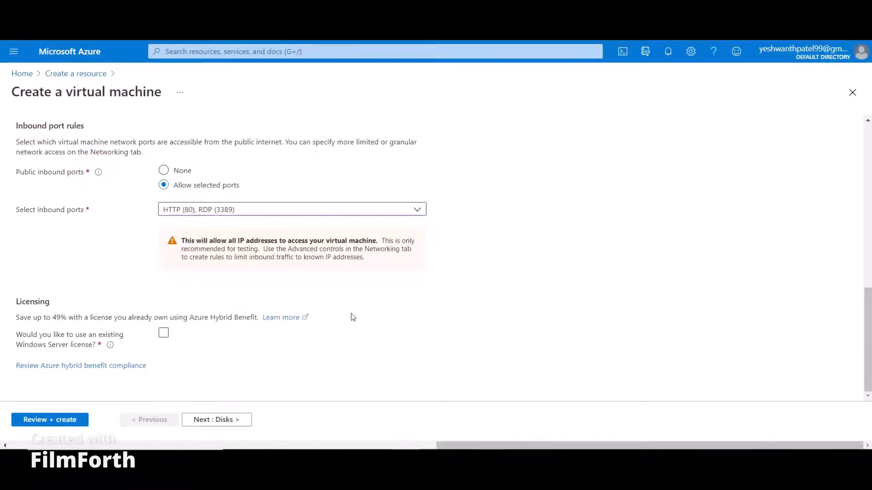
pyautogui.scroll(4, 352, 313)
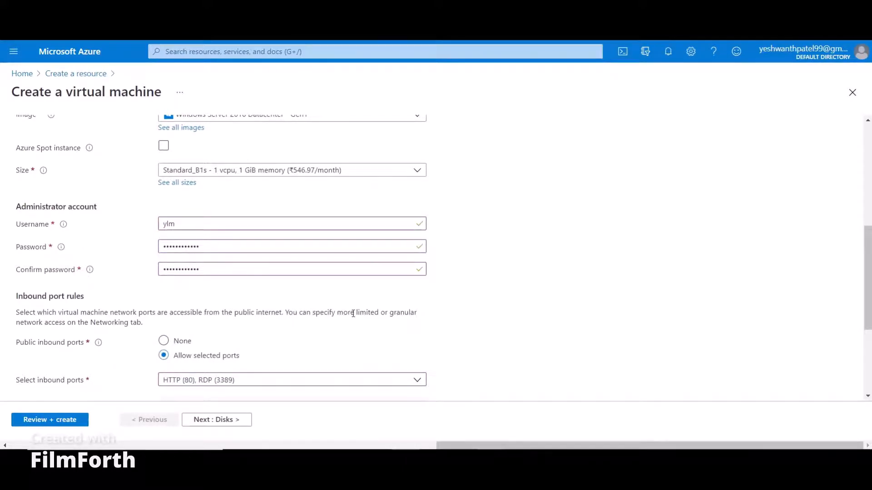
pyautogui.scroll(-4, 330, 342)
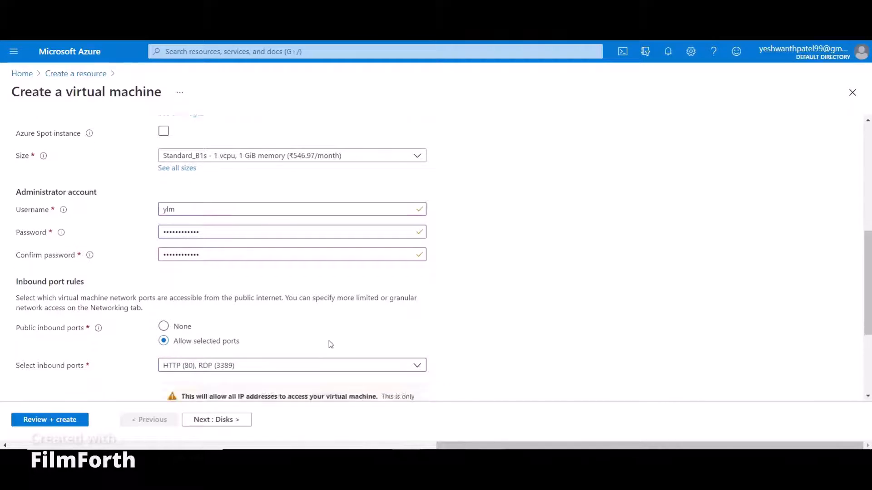
pyautogui.click(164, 334)
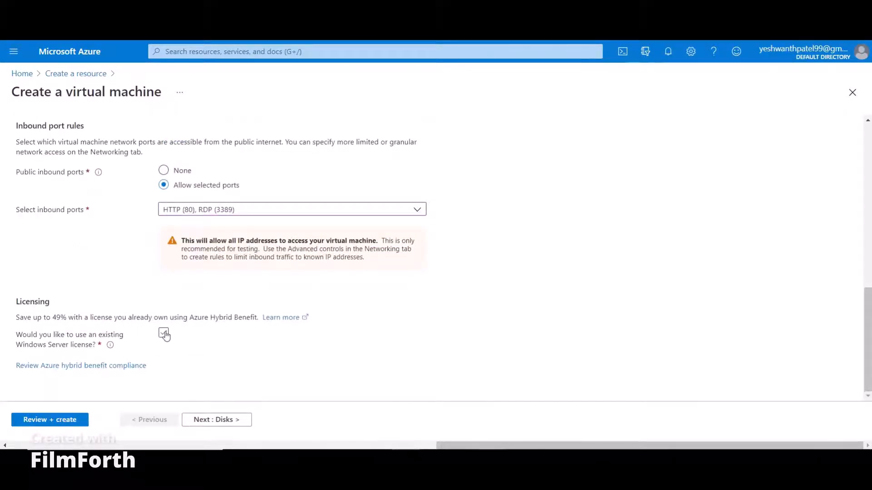
pyautogui.click(165, 334)
pyautogui.scroll(-1, 230, 343)
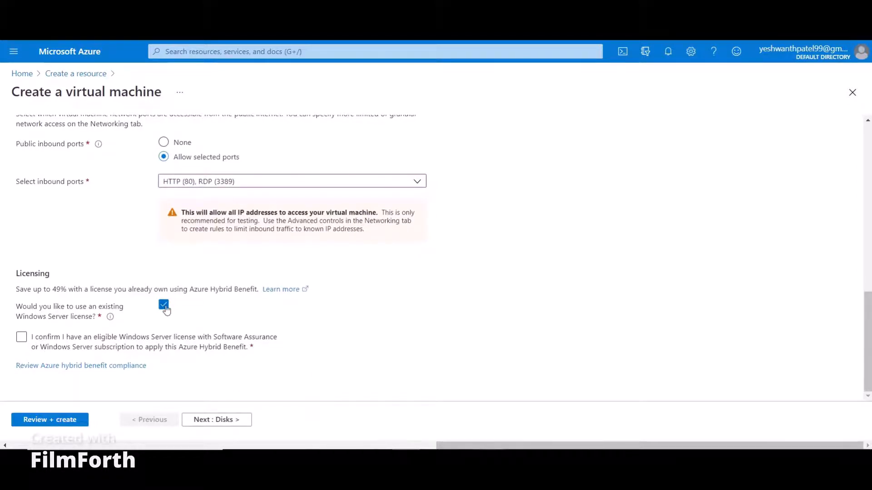
pyautogui.click(163, 304)
# Step: Recheck the basic settings, continue to the disk settings, and set the OS disk type to Standard HDD
pyautogui.scroll(10, 323, 344)
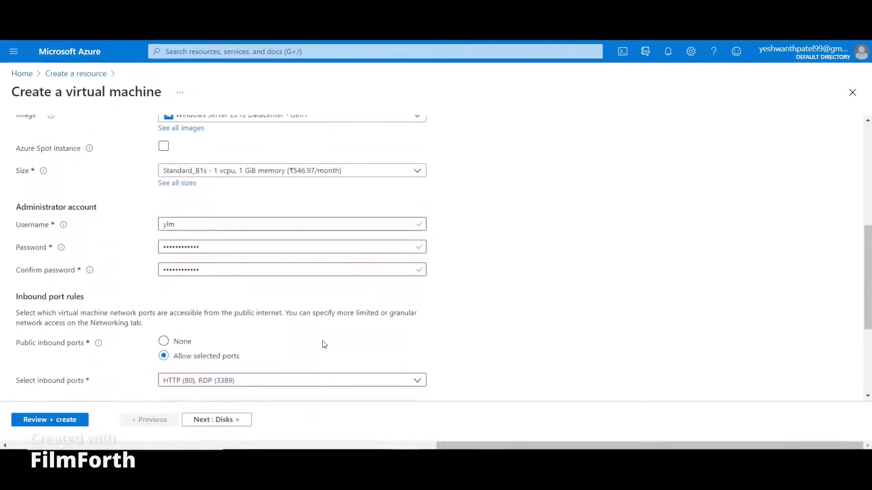
pyautogui.scroll(-3, 275, 356)
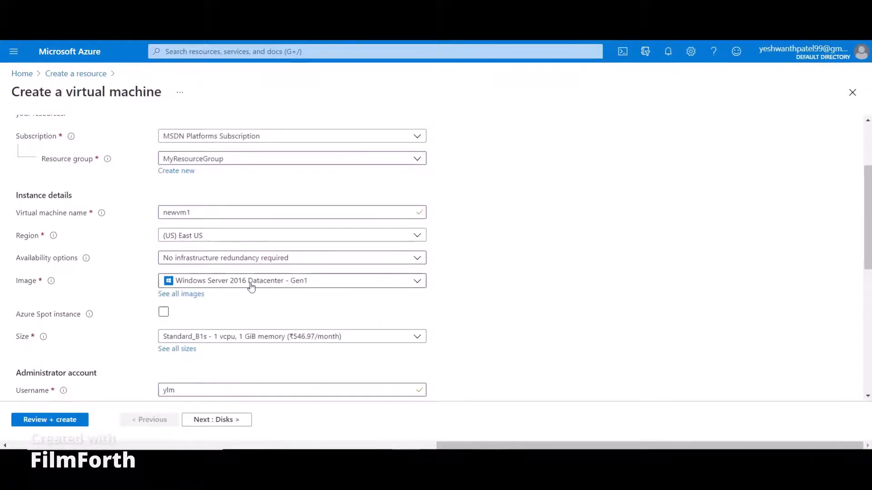
pyautogui.scroll(-3, 348, 293)
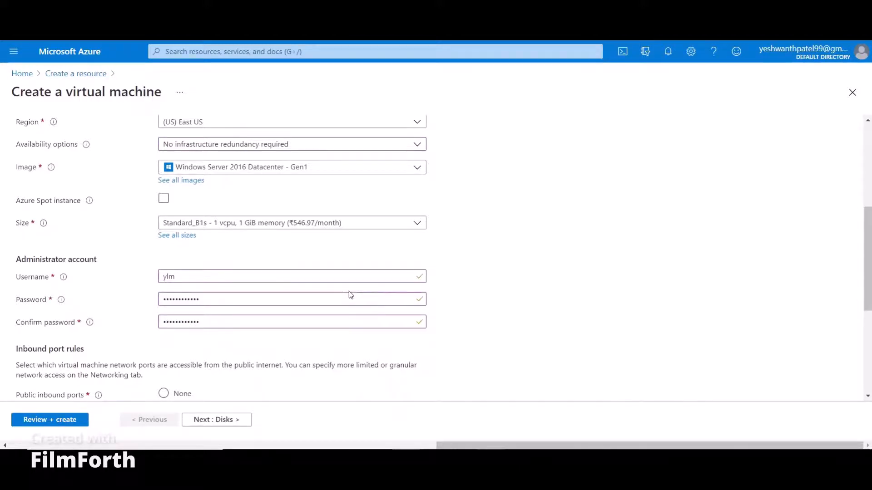
pyautogui.scroll(-5, 348, 292)
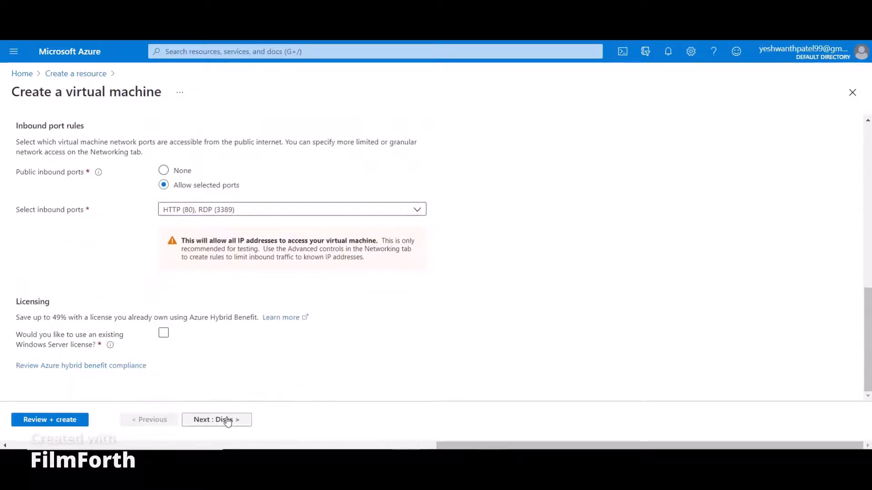
pyautogui.scroll(5, 262, 356)
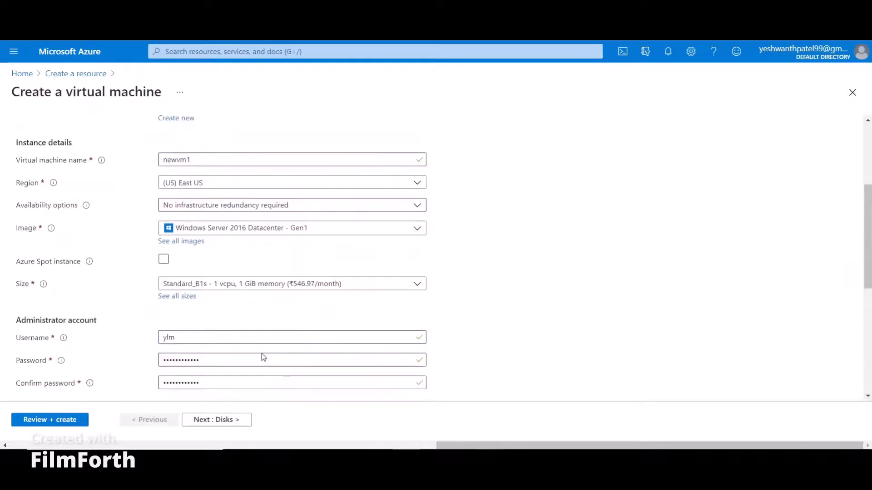
pyautogui.scroll(-5, 263, 356)
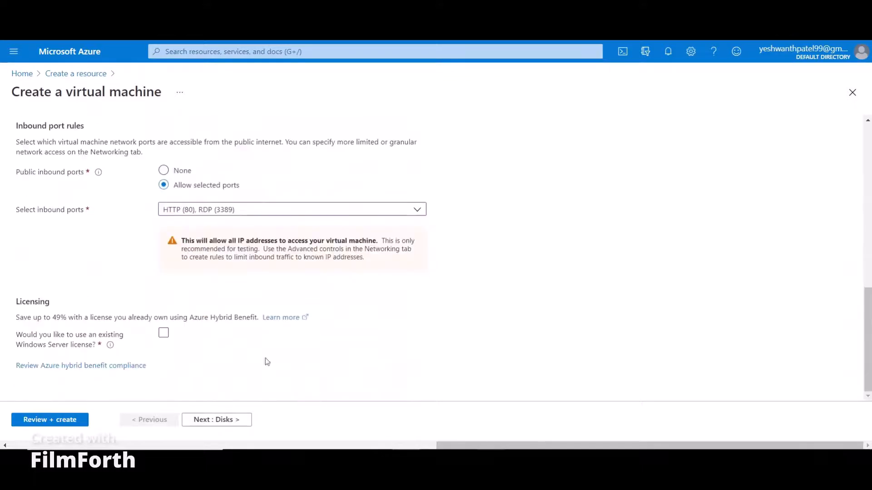
pyautogui.click(209, 420)
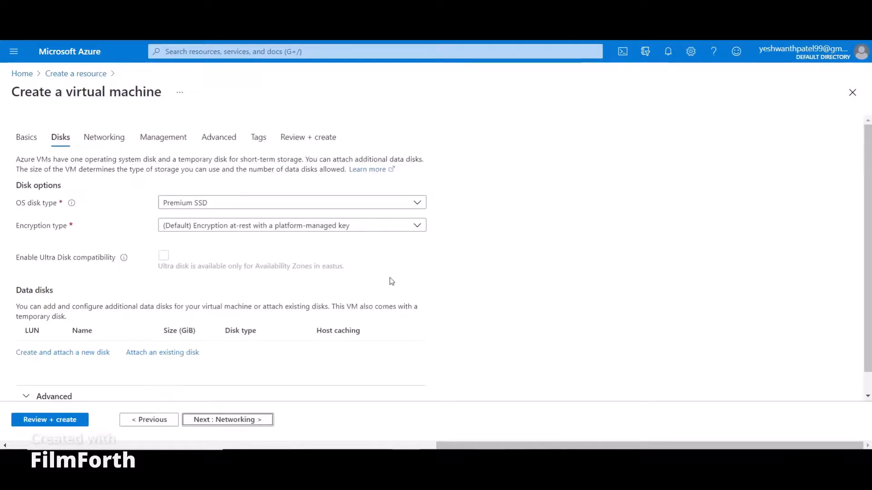
pyautogui.click(417, 208)
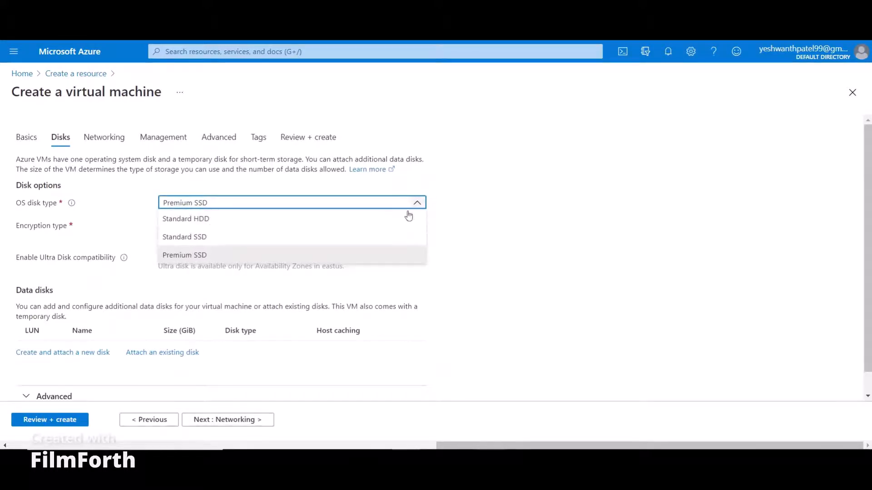
pyautogui.click(232, 220)
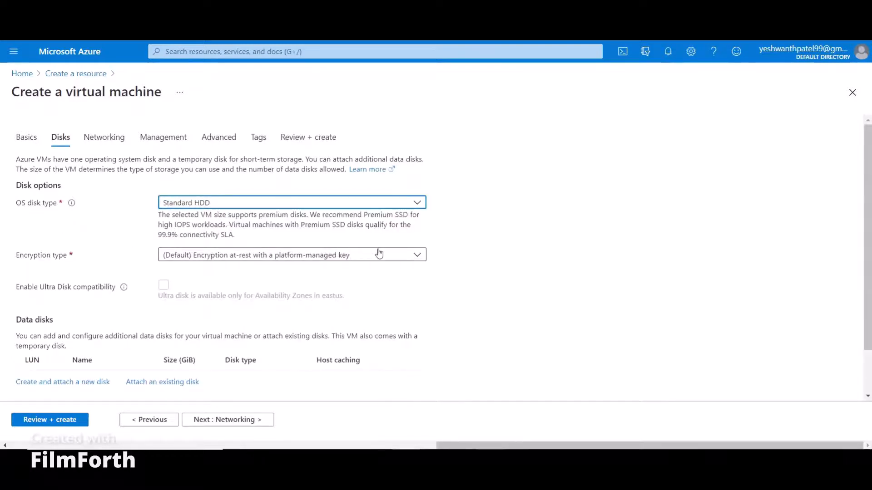
pyautogui.scroll(-1, 259, 232)
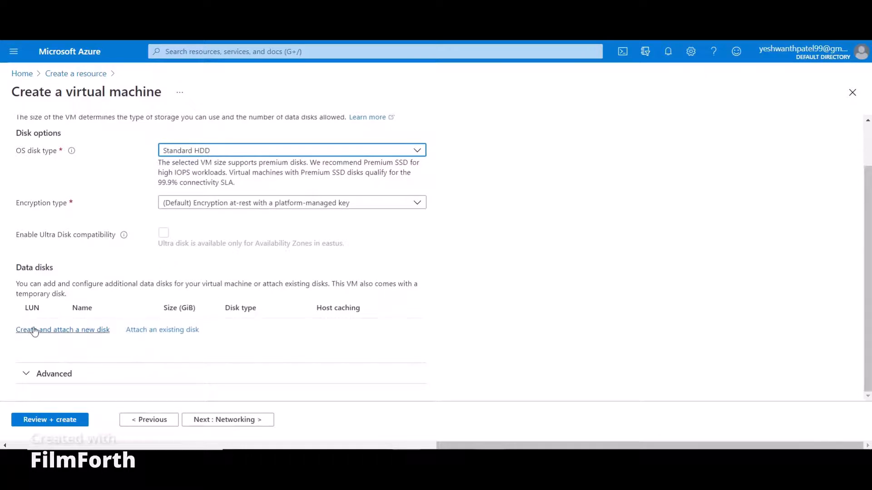
# Step: Continue to the networking settings and examine the virtual network, subnet and public IP options, keeping the proposed virtual network
pyautogui.click(208, 421)
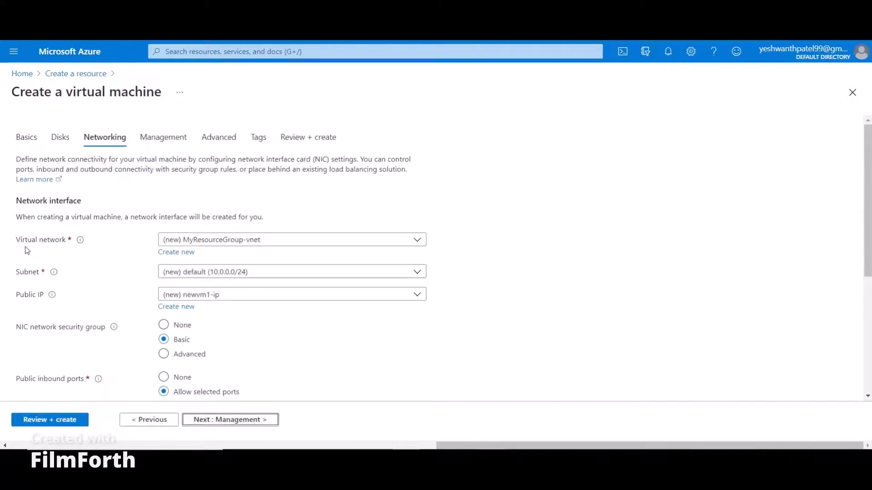
pyautogui.moveTo(80, 241)
pyautogui.moveTo(54, 273)
pyautogui.moveTo(51, 300)
pyautogui.click(171, 255)
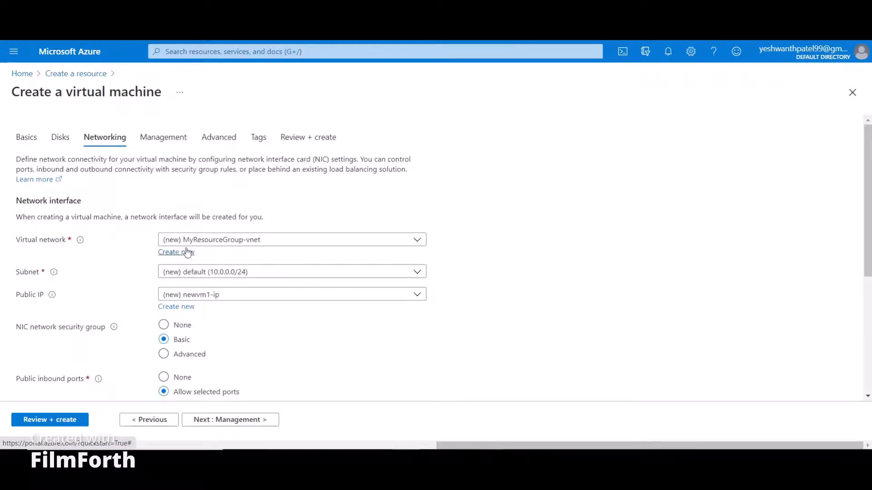
pyautogui.click(418, 244)
pyautogui.click(415, 242)
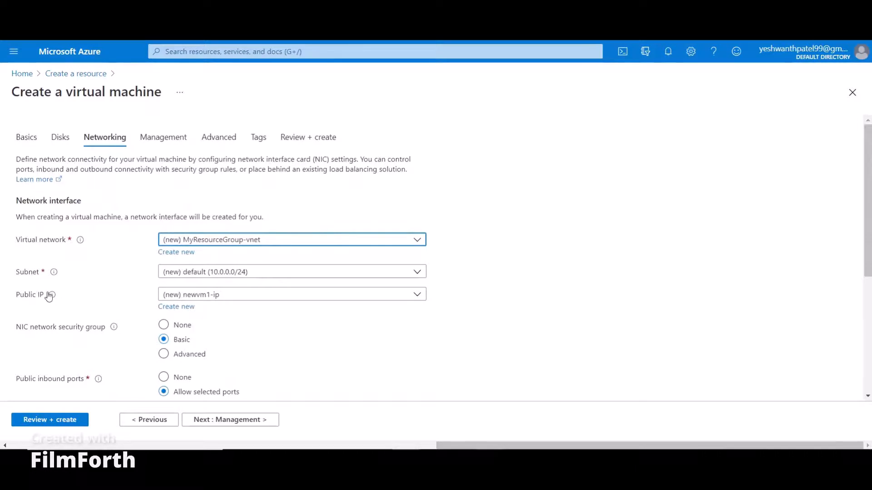
# Step: Examine the NIC network security group, public inbound ports, accelerated networking and load balancing options
pyautogui.scroll(-3, 193, 281)
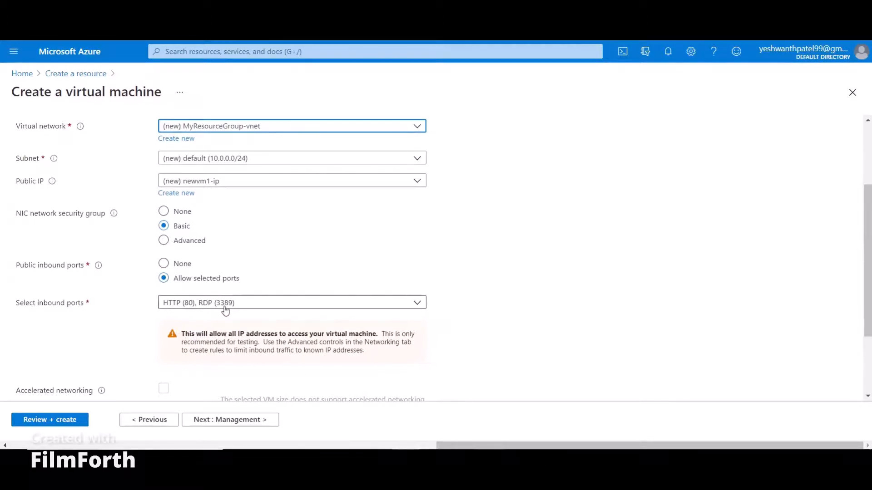
pyautogui.scroll(-2, 225, 310)
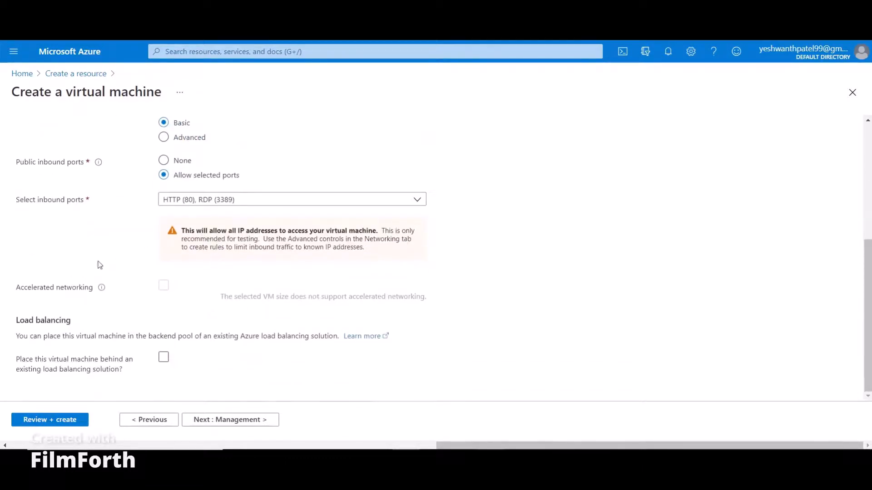
pyautogui.click(164, 359)
pyautogui.scroll(4, 275, 373)
pyautogui.scroll(-4, 275, 373)
# Step: Continue to the management settings and disable boot diagnostics for the virtual machine
pyautogui.click(246, 422)
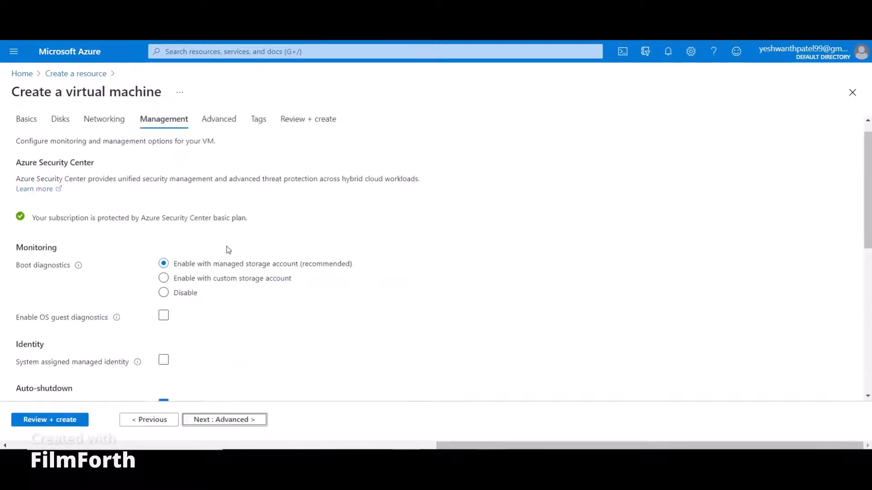
pyautogui.scroll(-2, 132, 270)
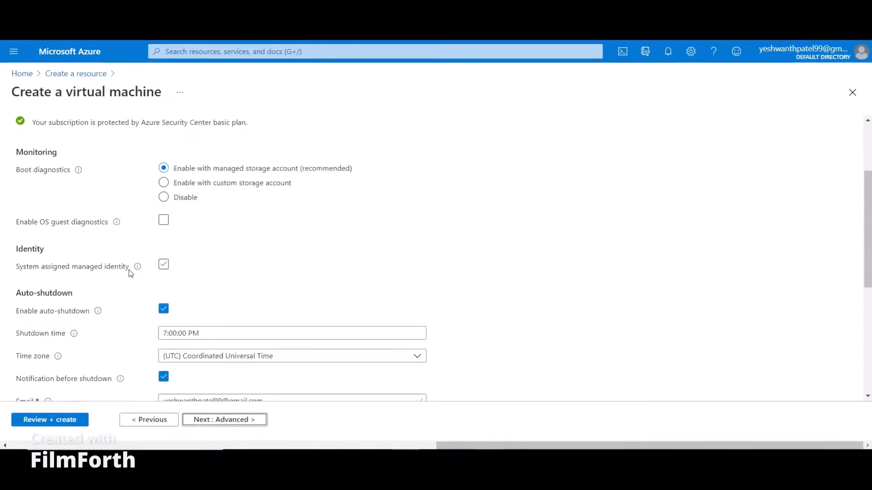
pyautogui.click(163, 197)
pyautogui.scroll(-1, 91, 212)
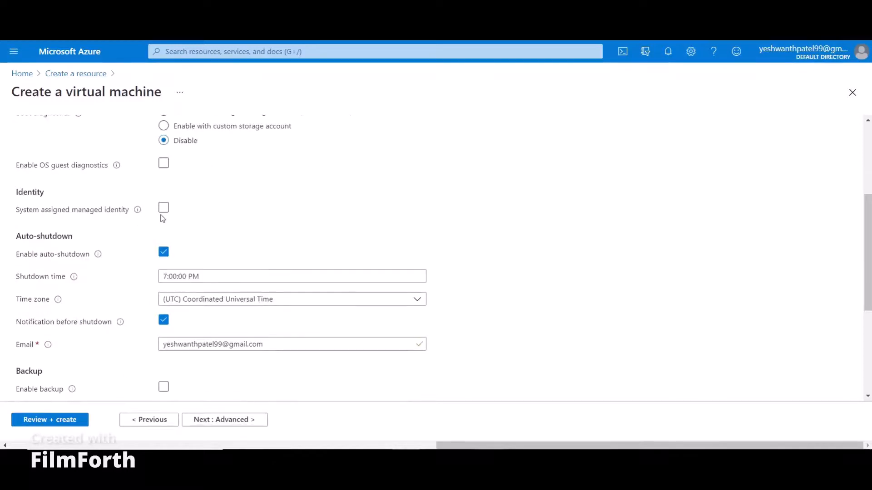
# Step: Turn off the notification before shutdown, disable auto-shutdown, and recheck the remaining management options
pyautogui.scroll(-2, 299, 219)
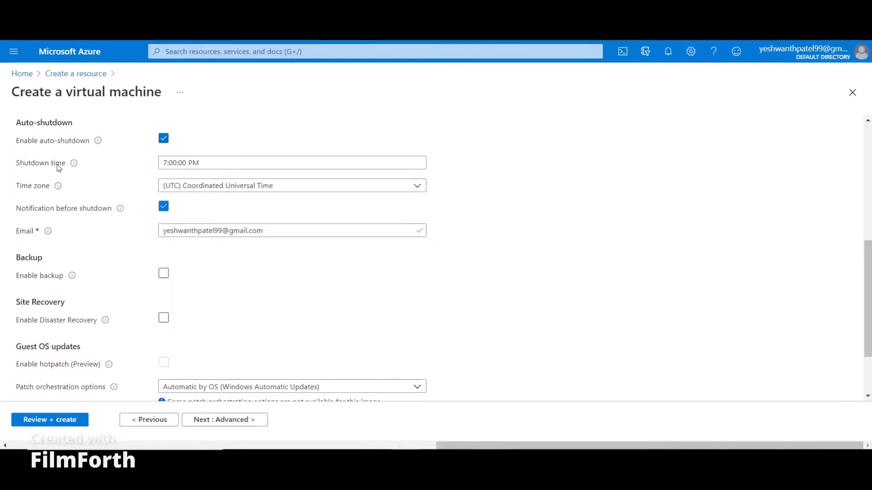
pyautogui.click(163, 165)
pyautogui.click(165, 208)
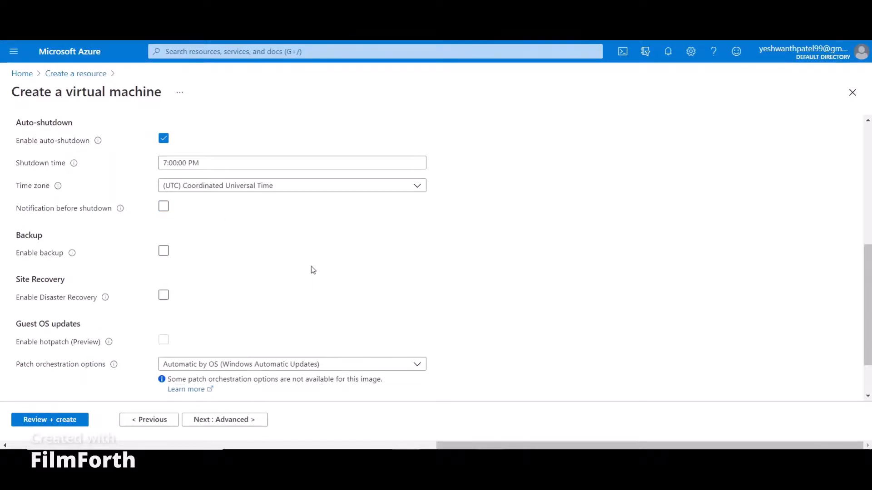
pyautogui.scroll(-2, 189, 270)
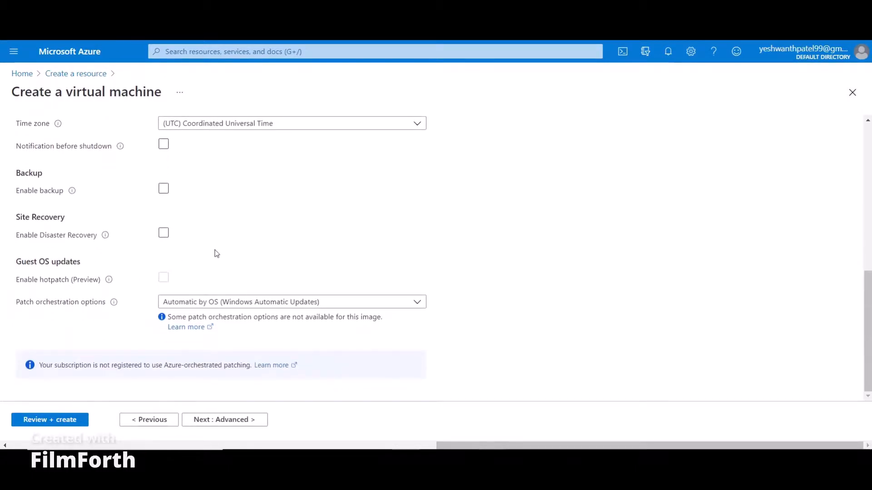
pyautogui.scroll(3, 214, 253)
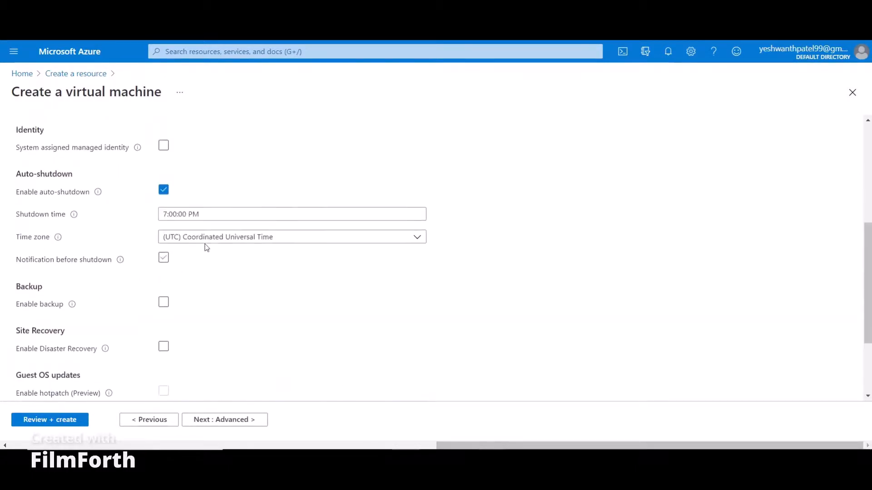
pyautogui.click(164, 193)
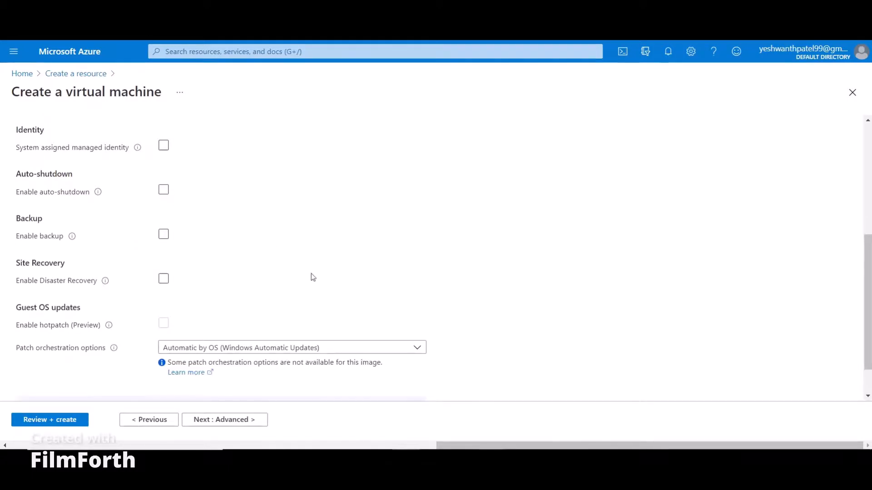
pyautogui.scroll(-1, 316, 280)
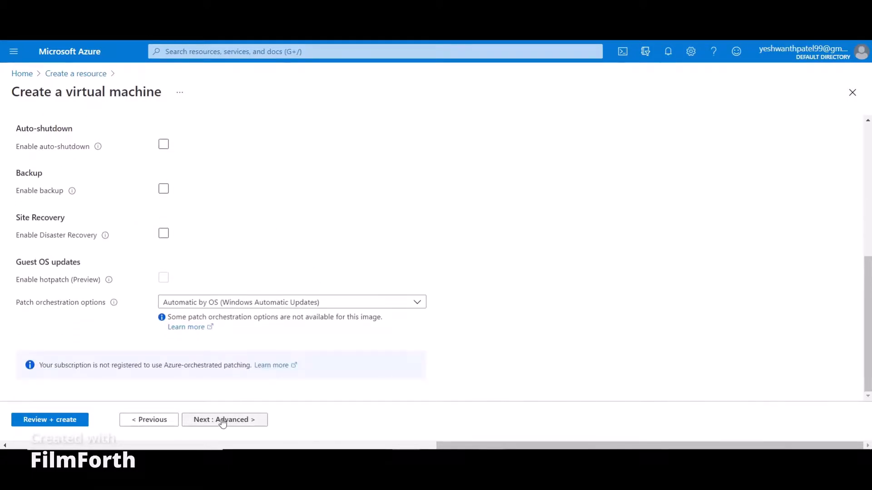
pyautogui.scroll(6, 351, 317)
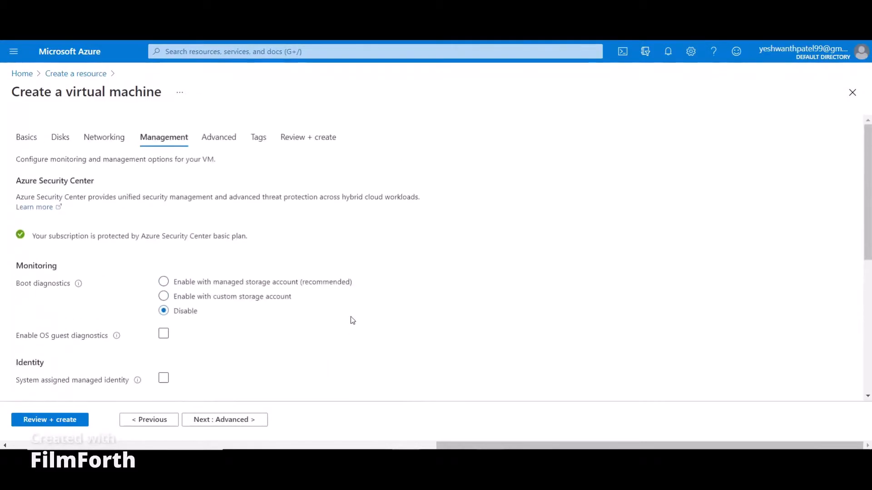
# Step: Look through the advanced settings from extensions to VM generation, keeping Gen 1, and continue to the tags
pyautogui.click(239, 420)
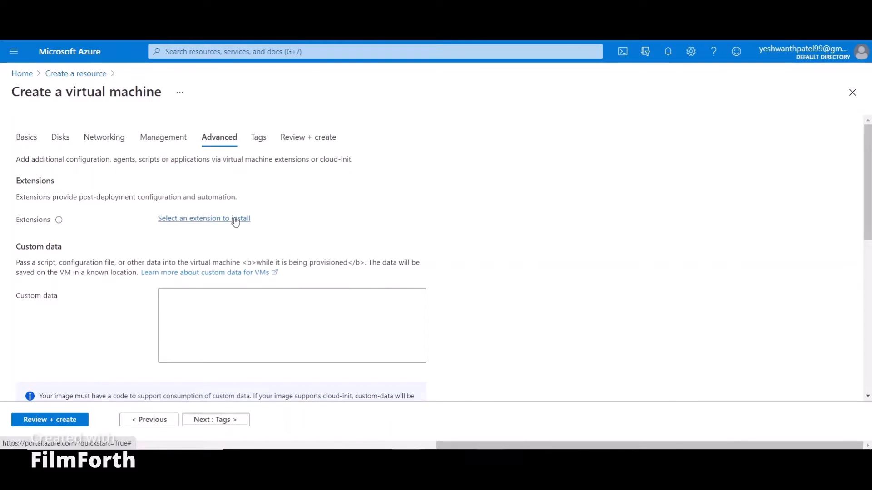
pyautogui.scroll(-5, 210, 362)
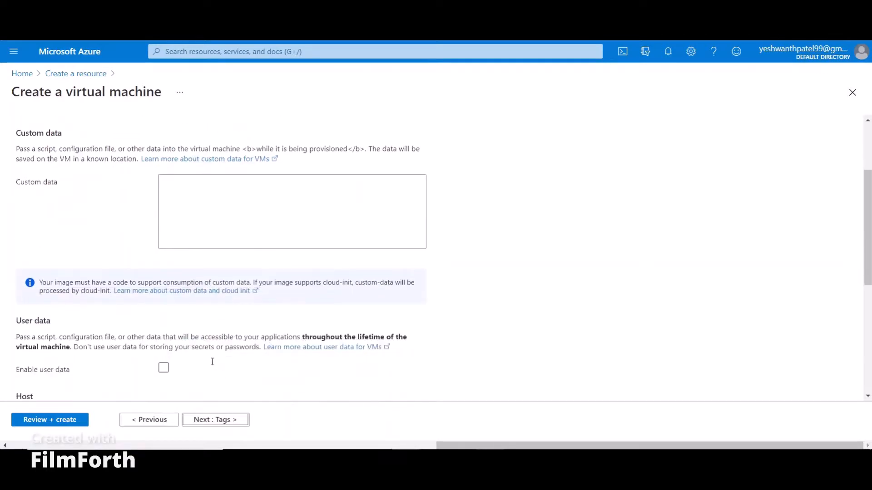
pyautogui.scroll(-3, 208, 364)
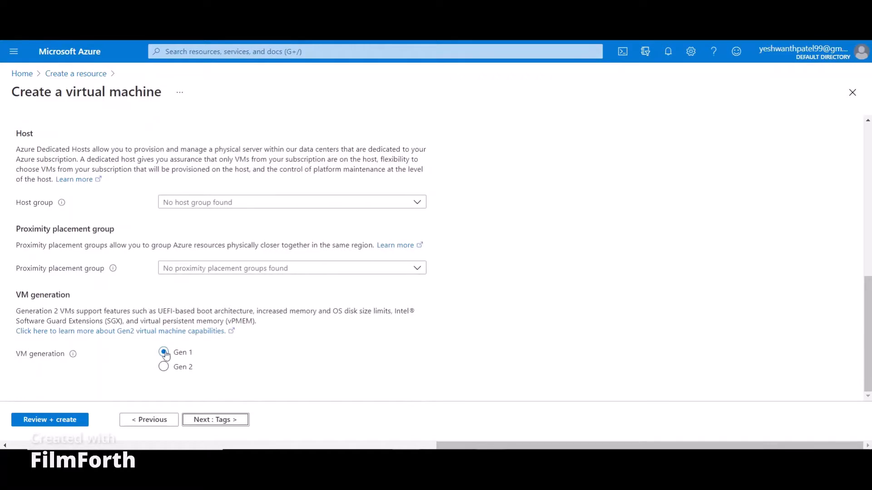
pyautogui.click(240, 420)
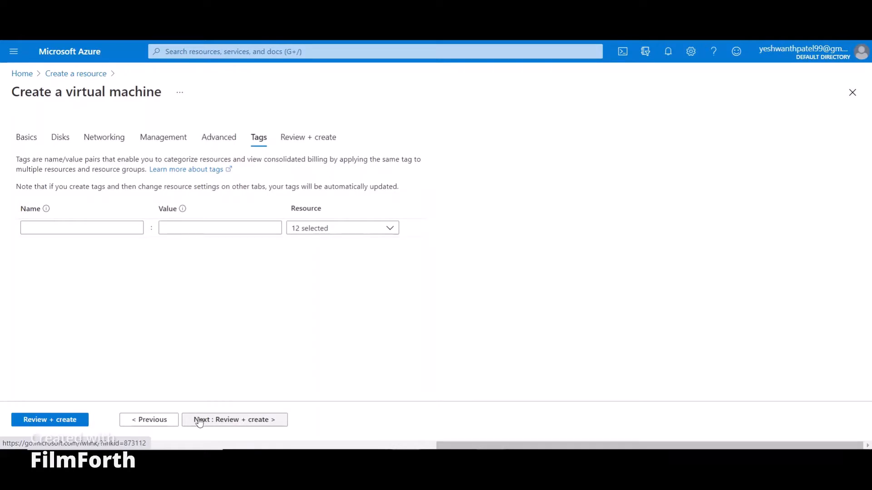
# Step: Leave the tags empty, run the final validation, and review the configuration summary from pricing through the advanced settings
pyautogui.click(231, 424)
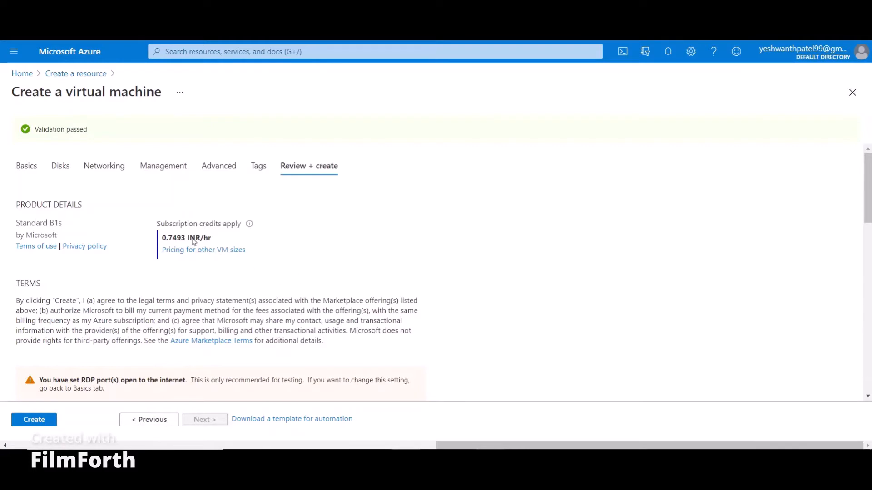
pyautogui.scroll(-2, 304, 267)
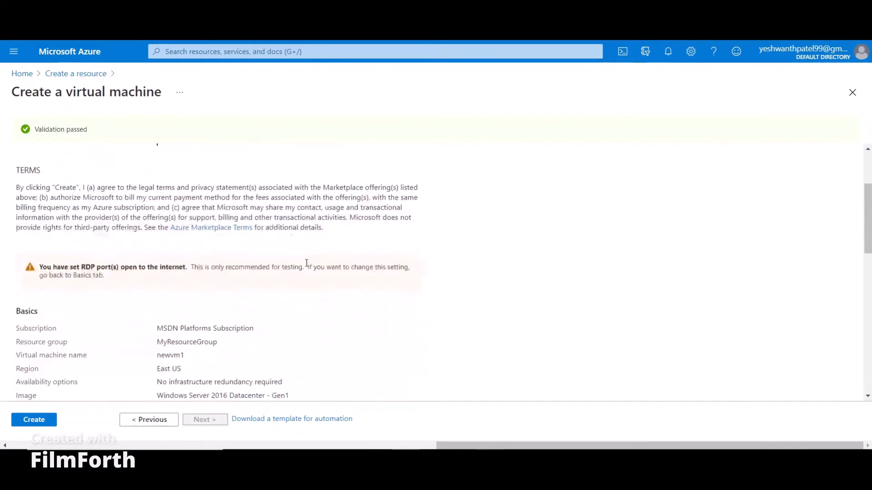
pyautogui.scroll(-1, 313, 265)
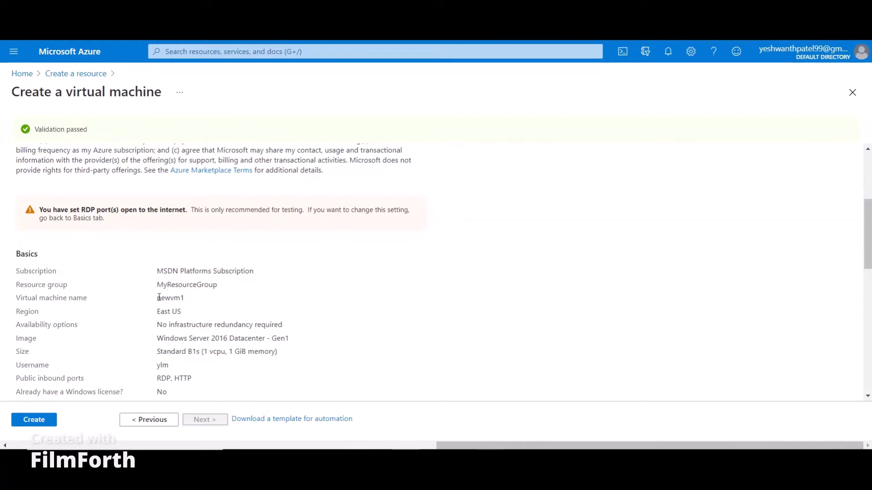
pyautogui.scroll(-3, 113, 306)
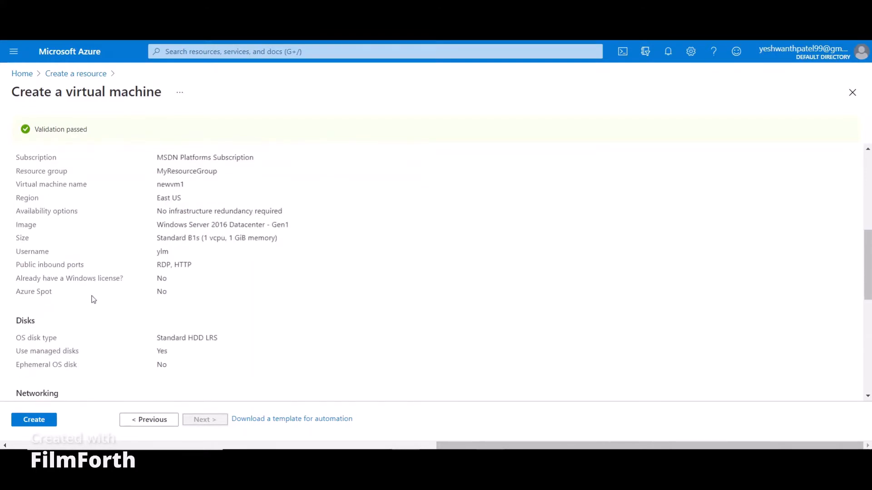
pyautogui.scroll(-7, 93, 300)
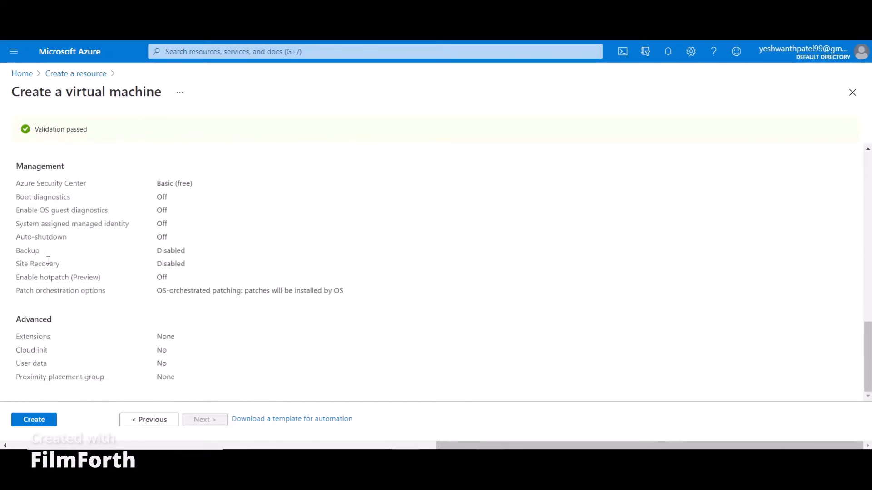